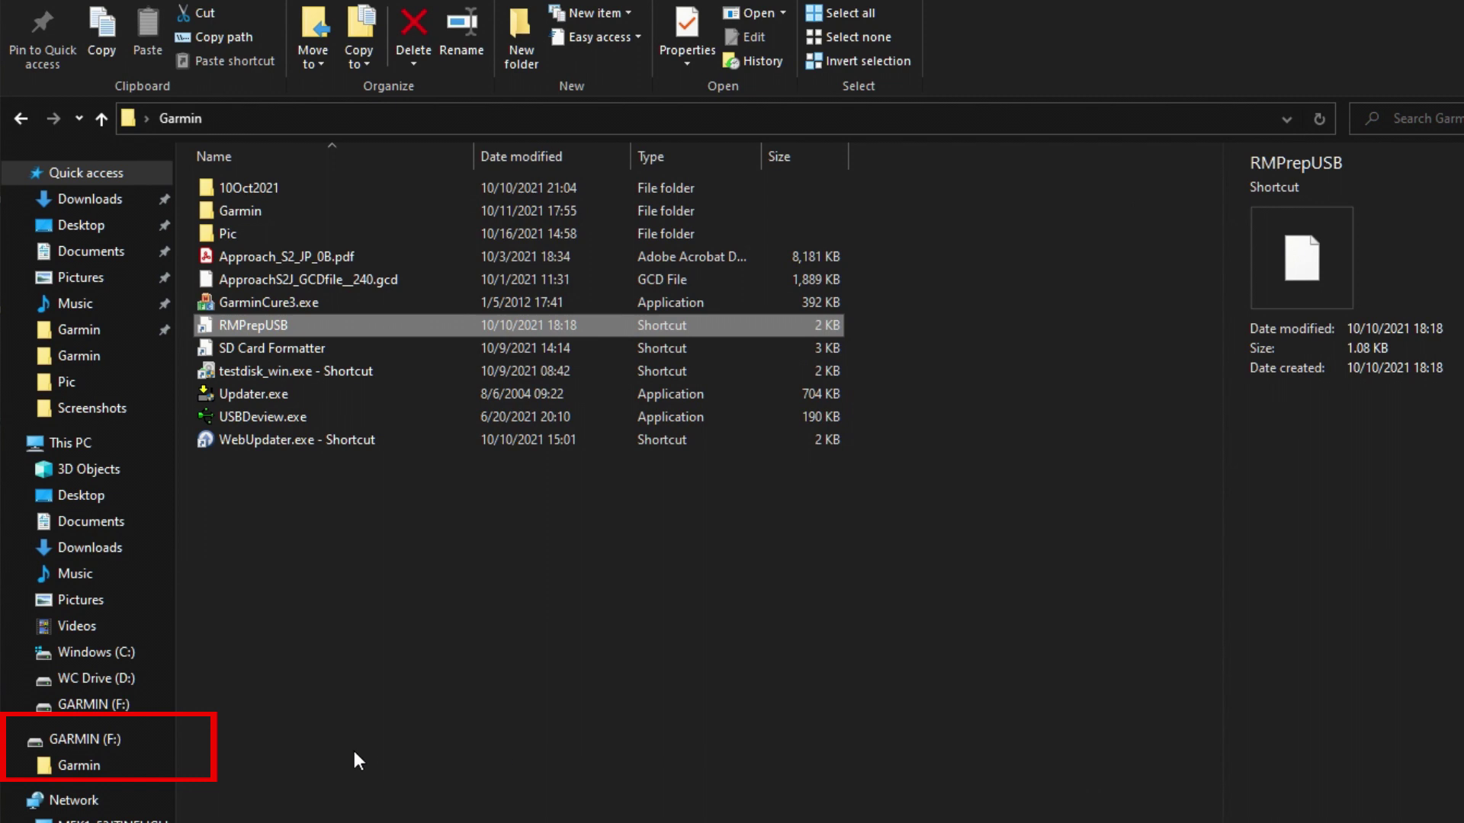
Open the Garmin folder on the GARMIN (F:) drive.
click(107, 738)
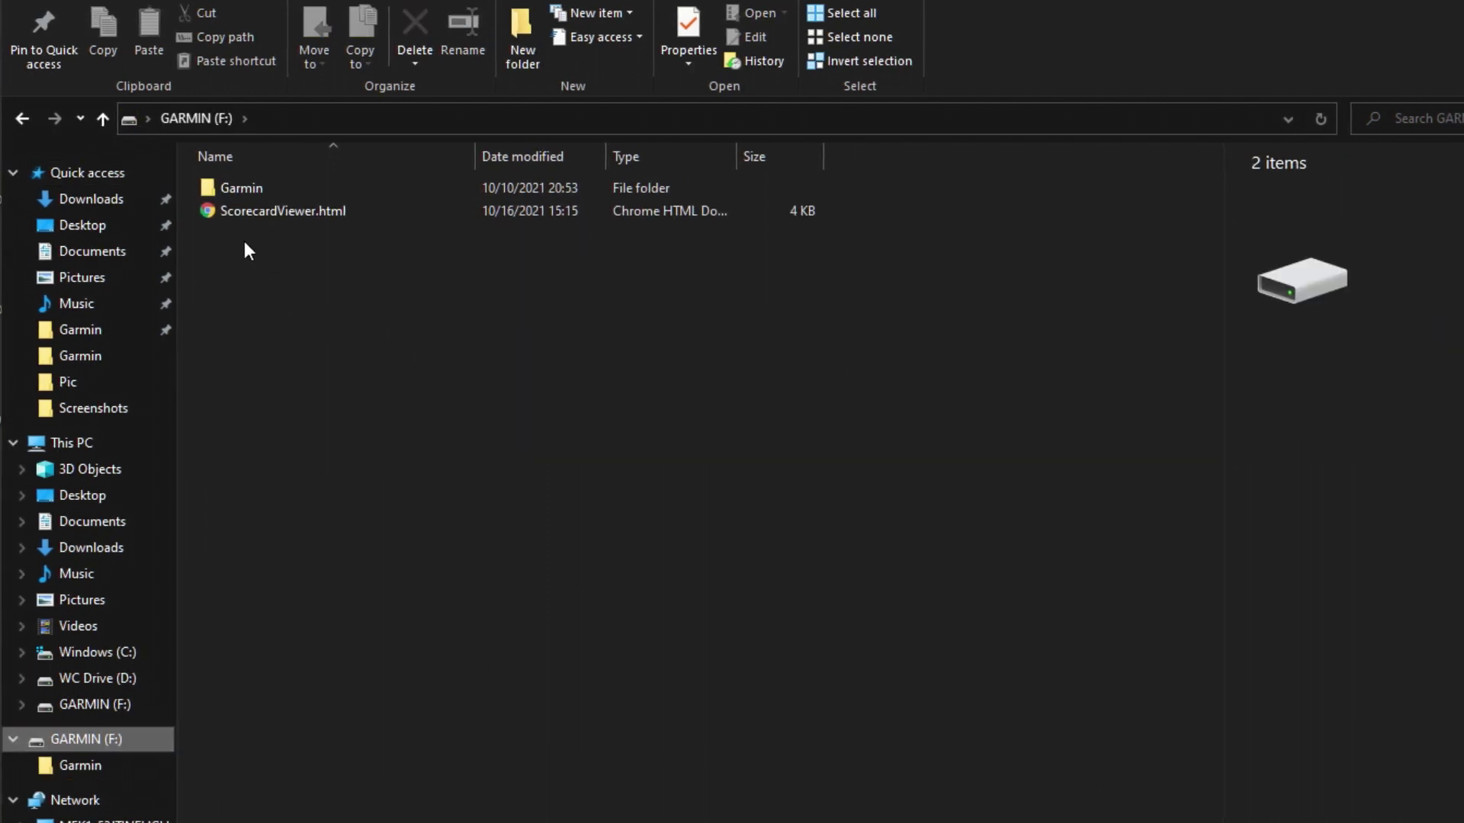
click(245, 213)
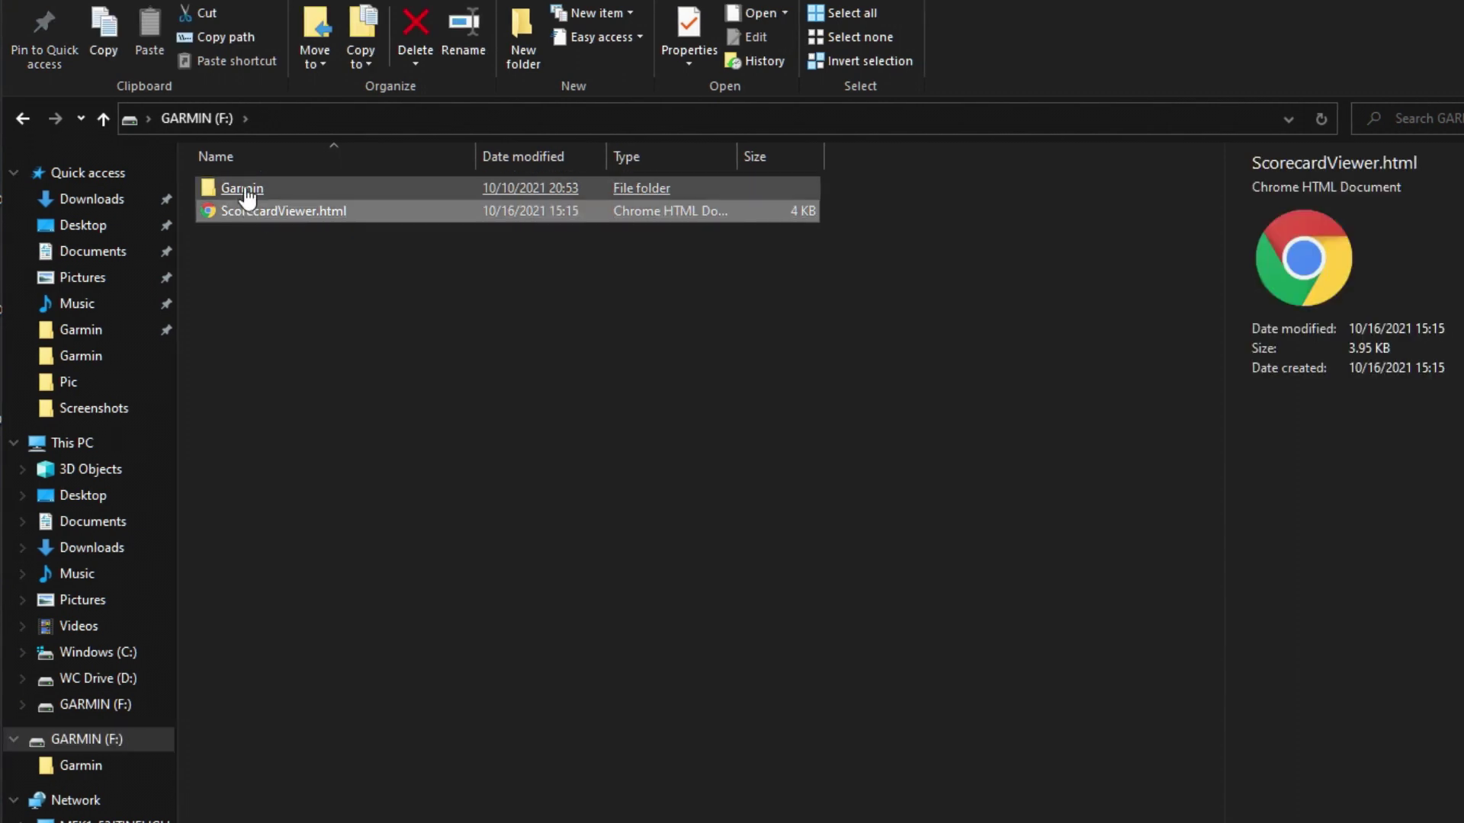
double_click(242, 187)
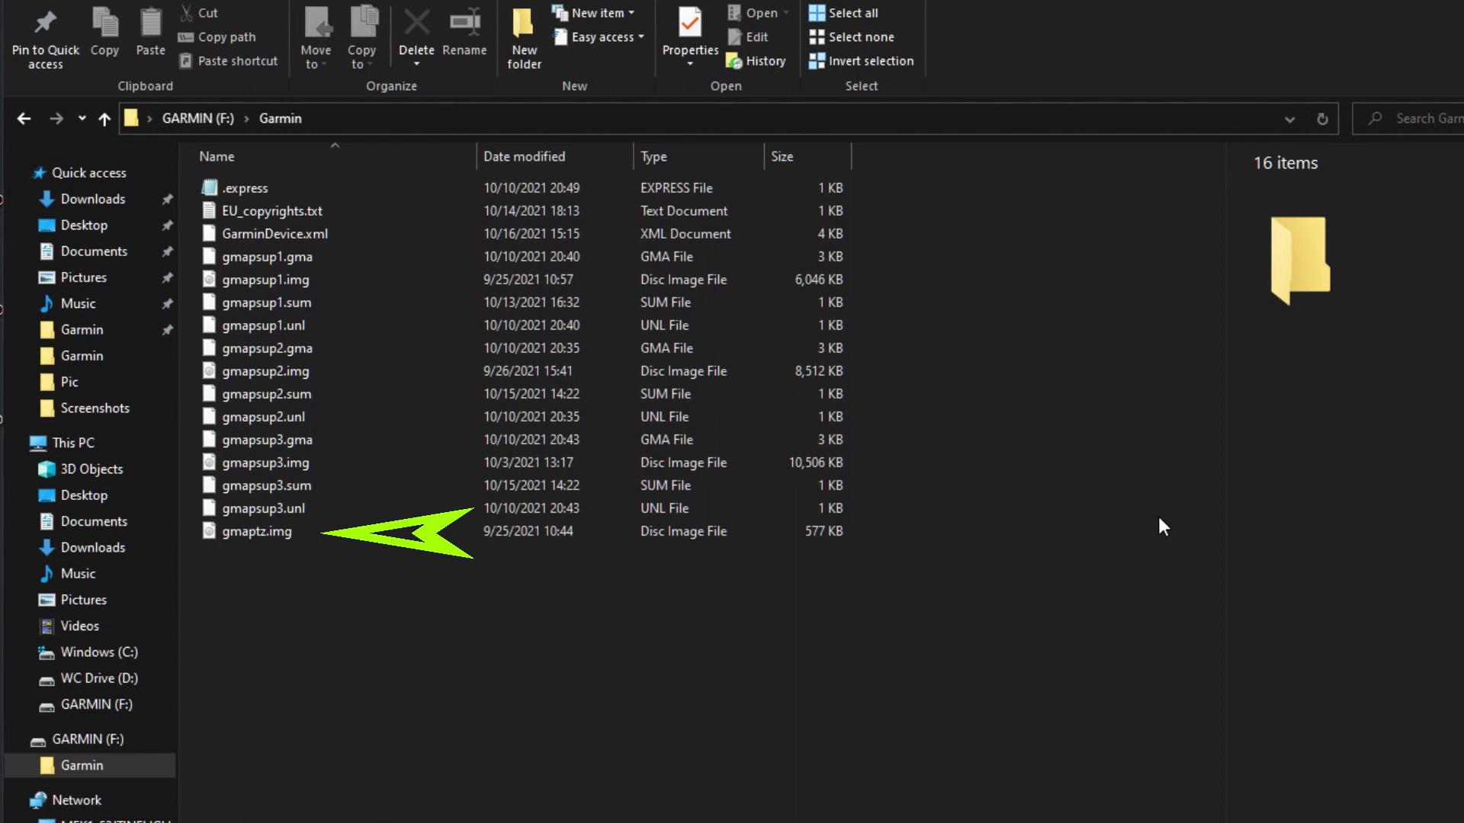
Open GarminDevice.xml from the device's Garmin folder in Google Chrome.
click(551, 236)
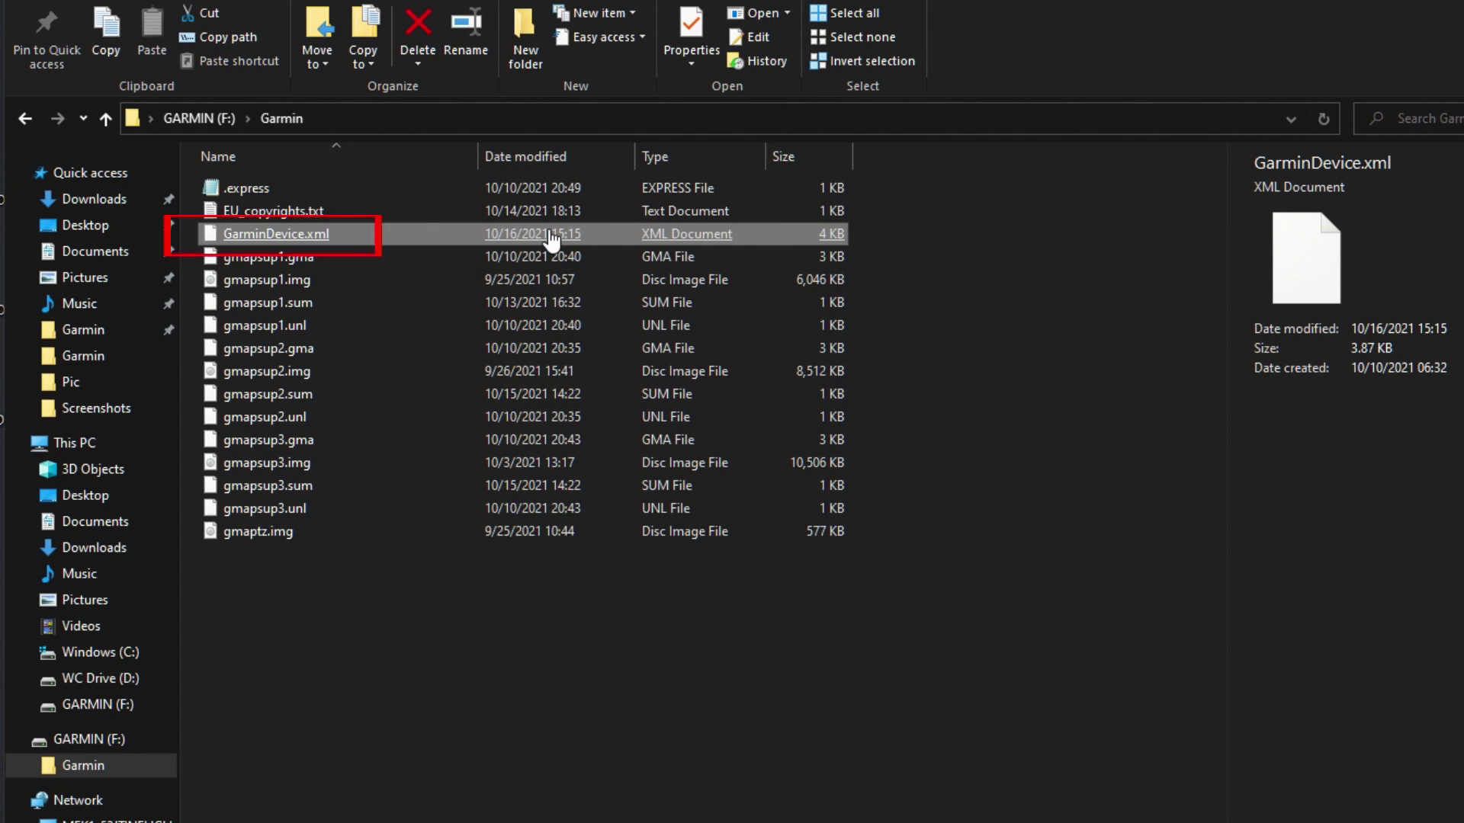
click(550, 232)
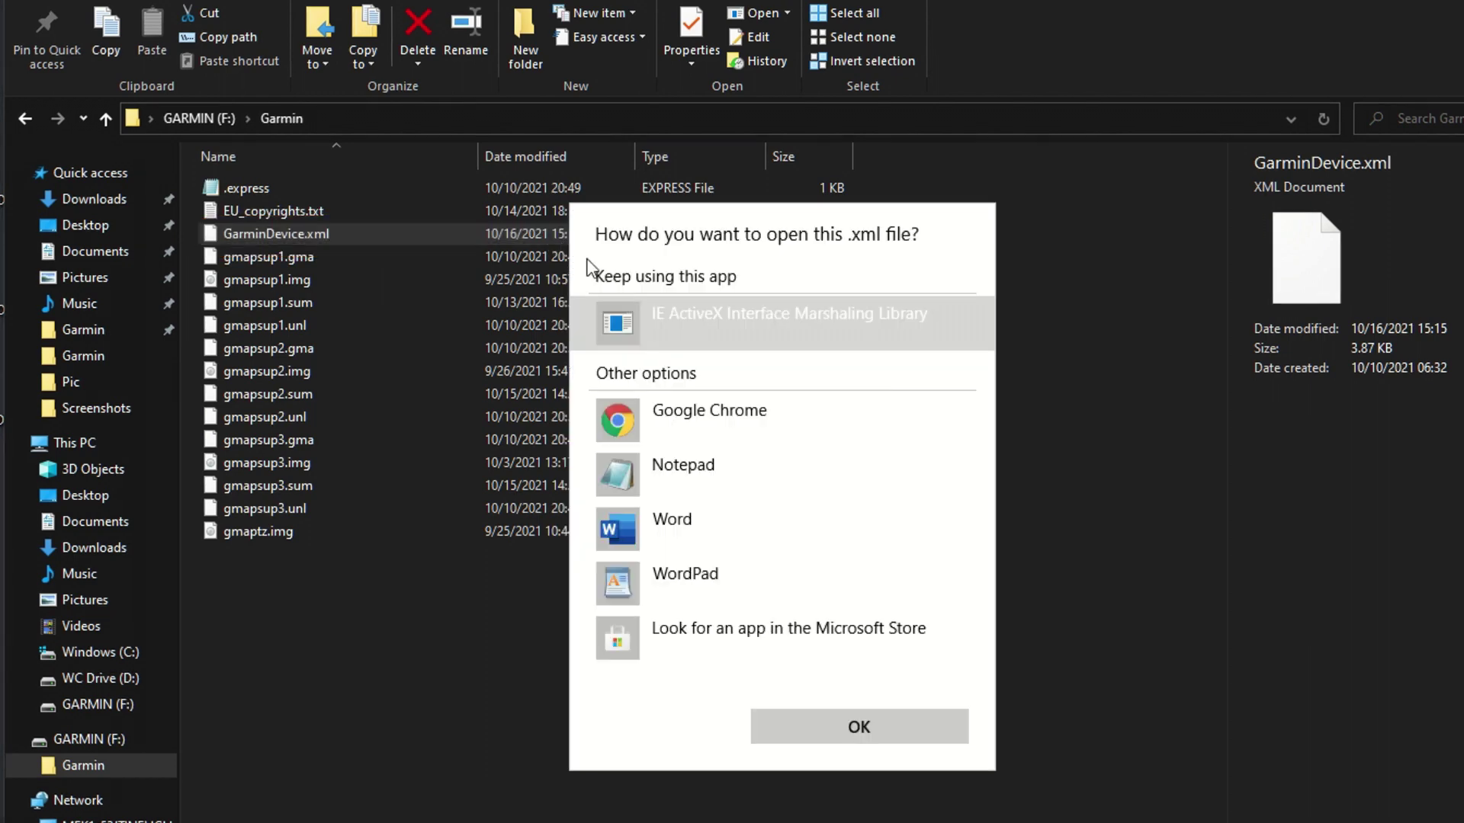
click(708, 411)
click(877, 725)
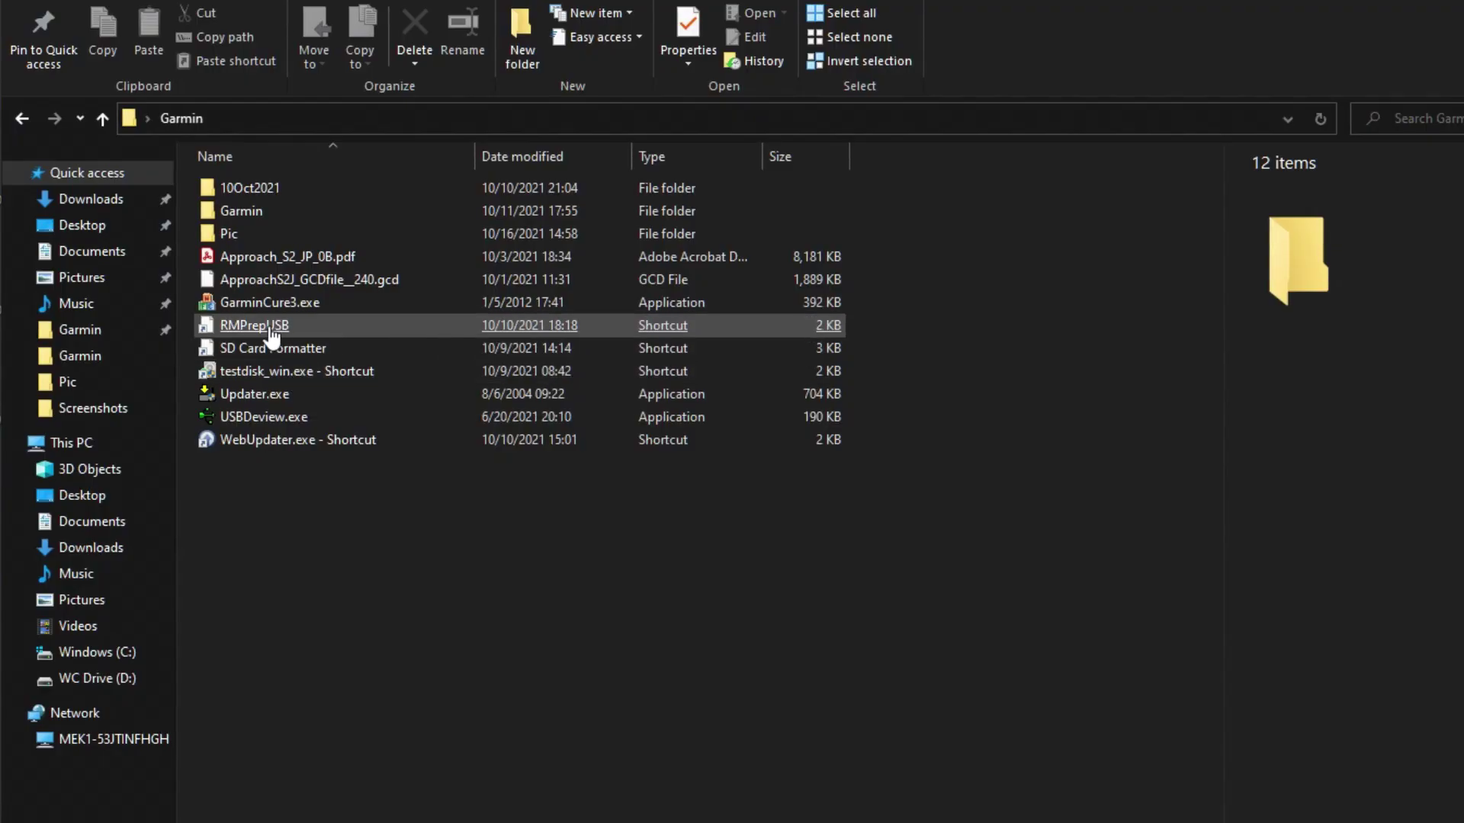
Launch RMPrepUSB, turn off "Use 64hd/32sec if possible" for the Garmin S2 Flash drive, and exit the program.
click(273, 328)
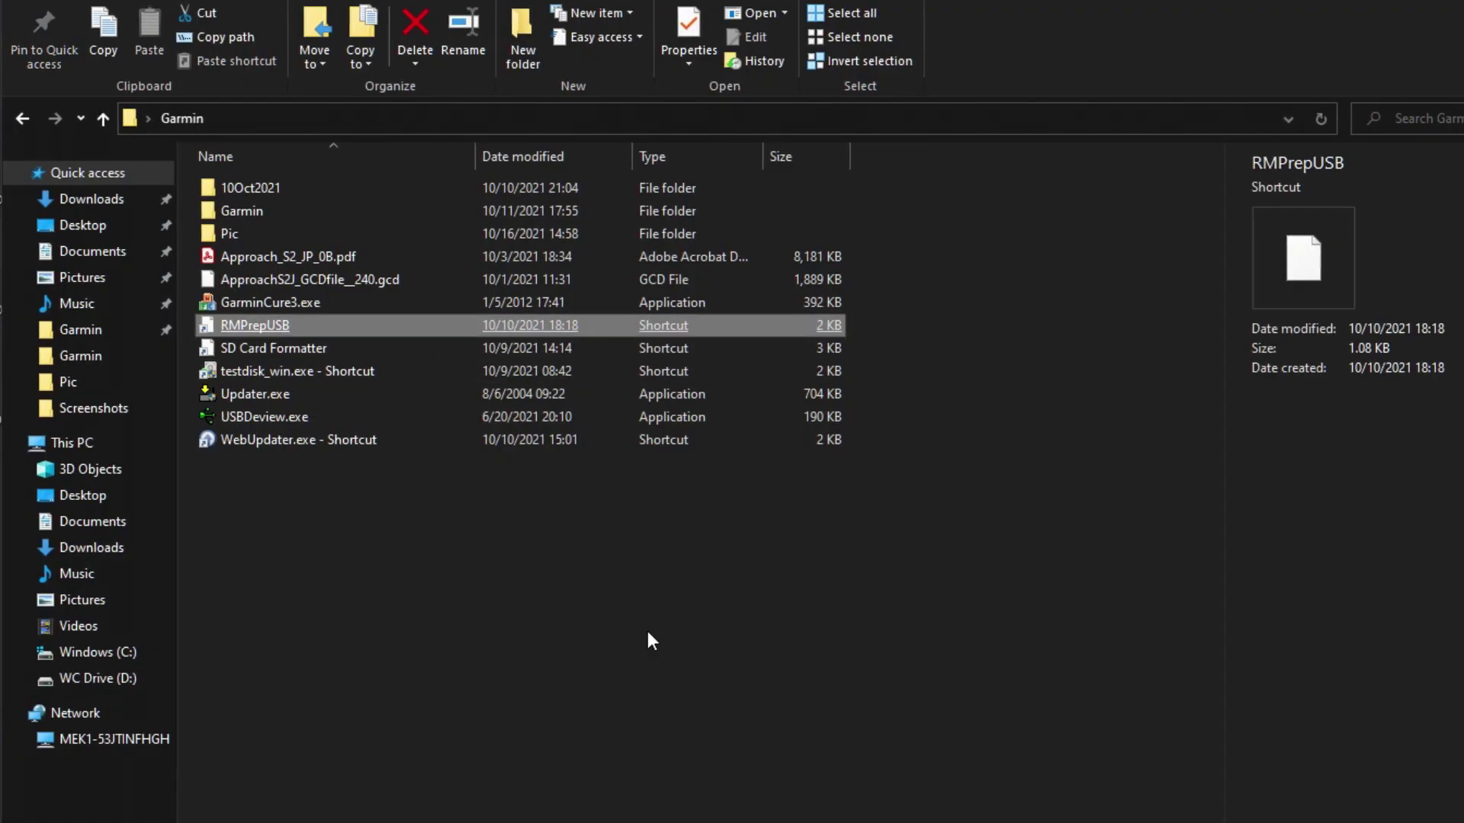
key(Return)
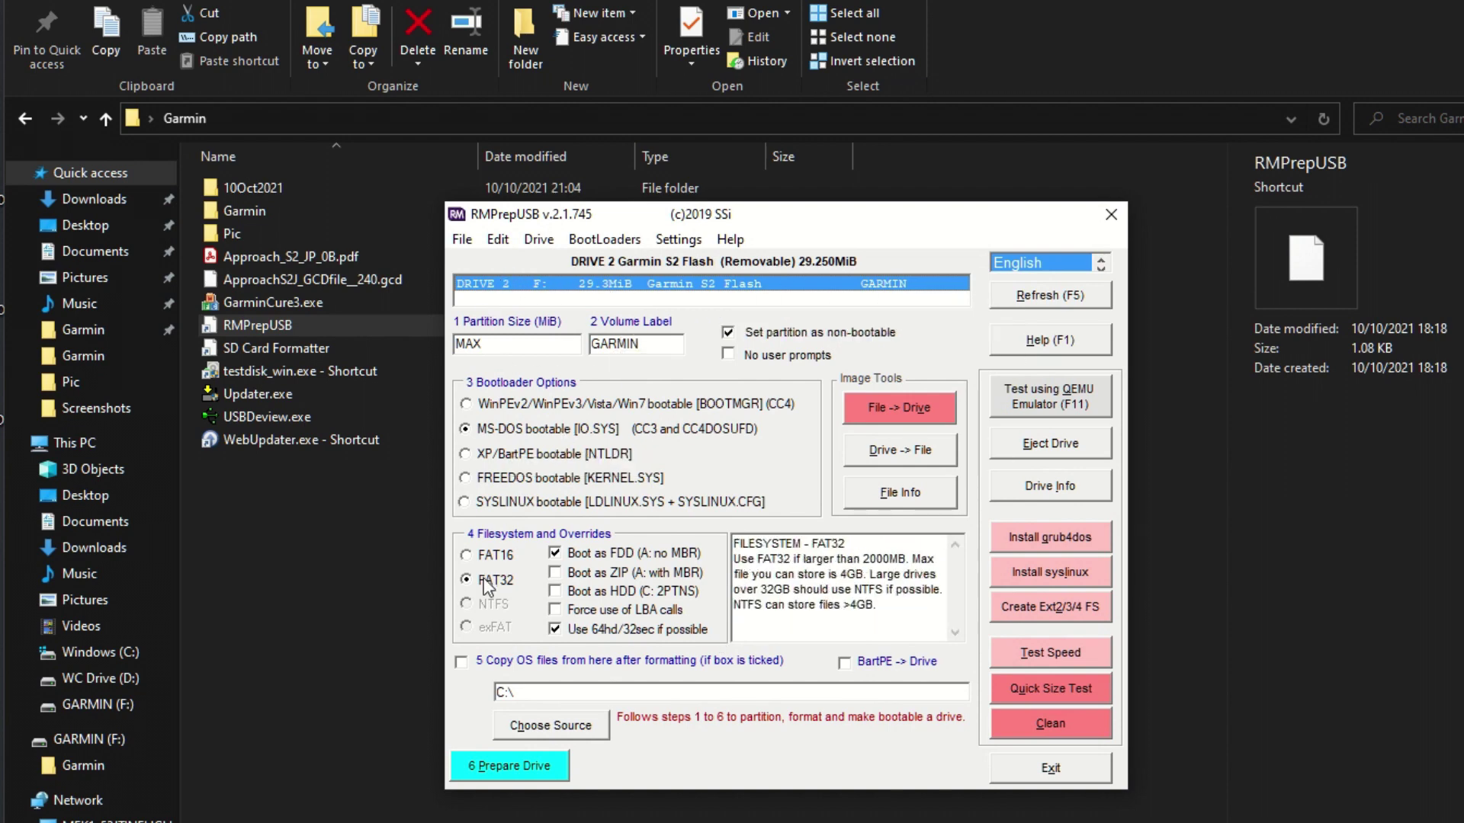
click(555, 632)
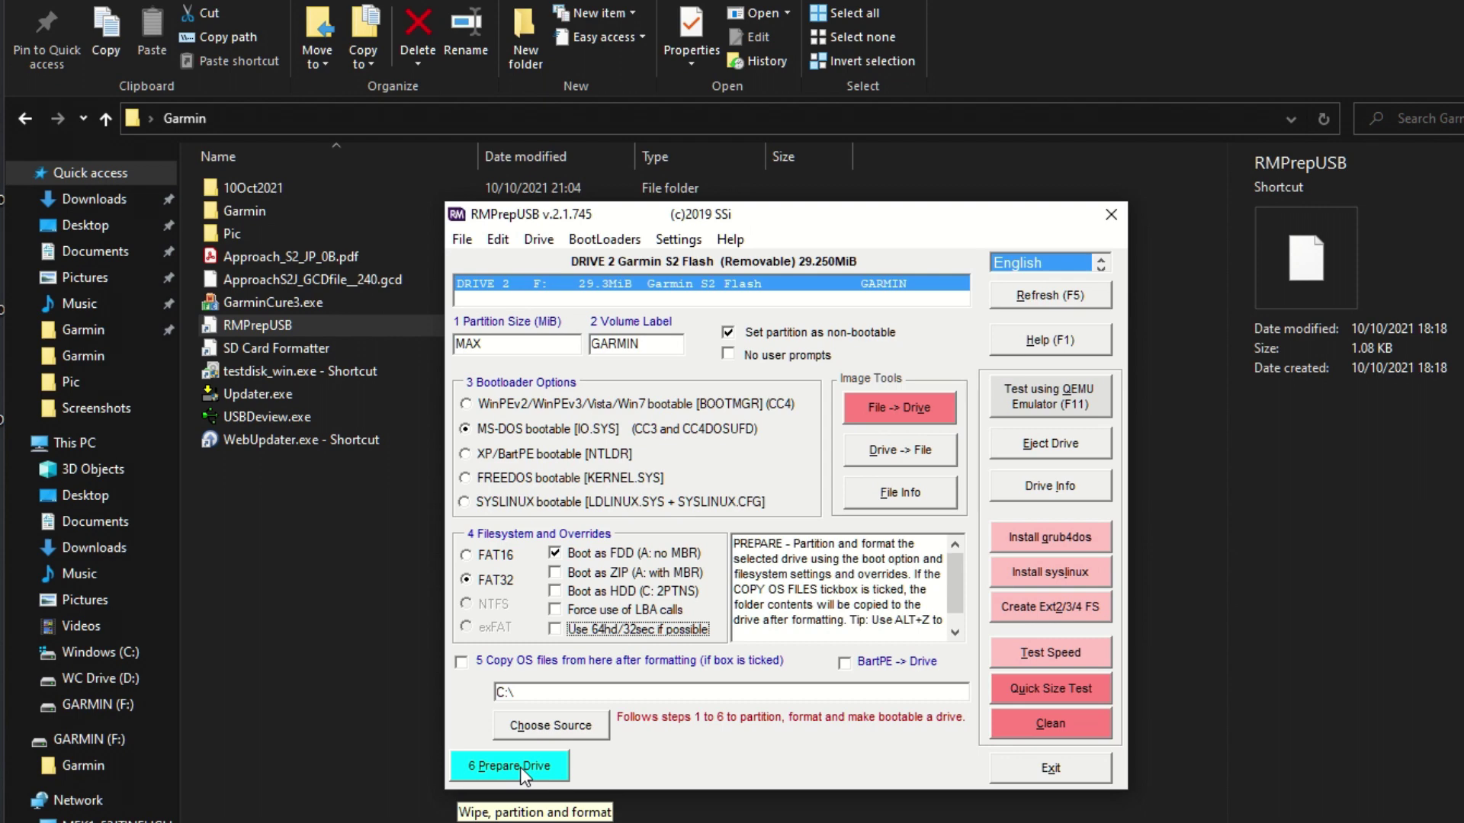
click(1086, 776)
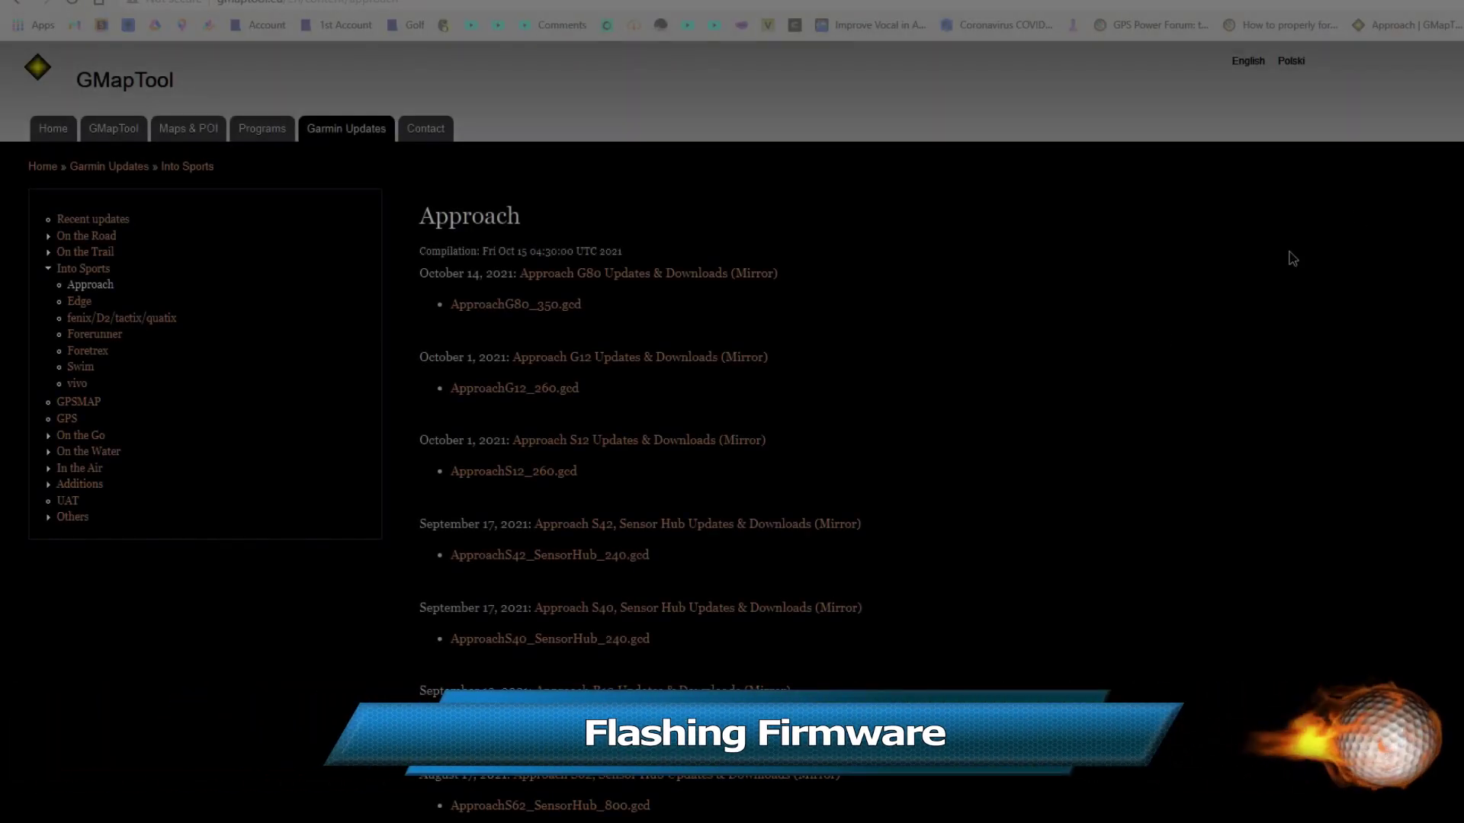
Find "S2J" on the GMapTool Approach updates page and download ApproachS2J_GCDfile__240.gcd.
key(ctrl+f)
text(appro)
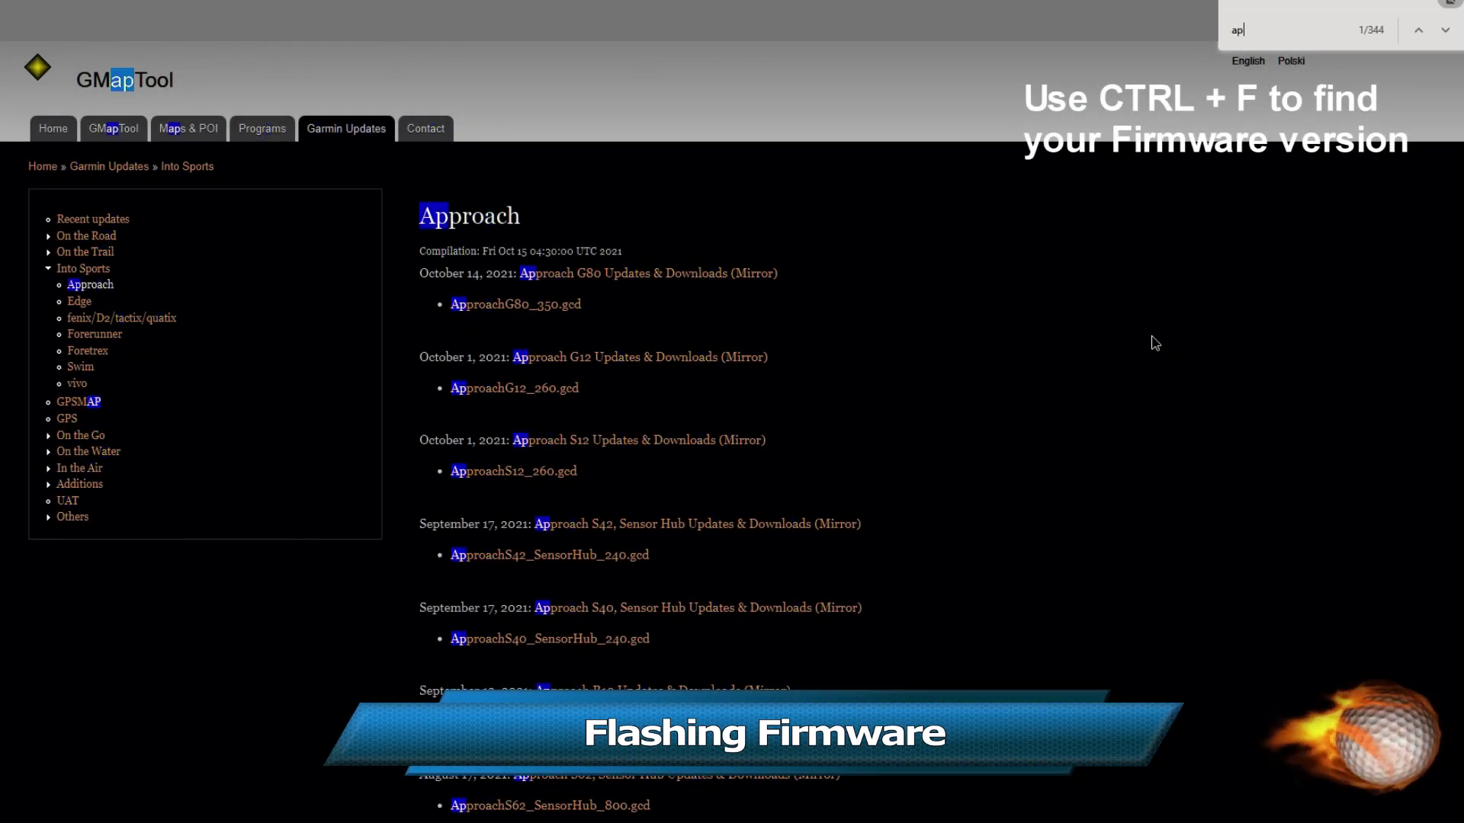
key(BackSpace)
key(BackSpace)
key(BackSpace)
key(BackSpace)
key(BackSpace)
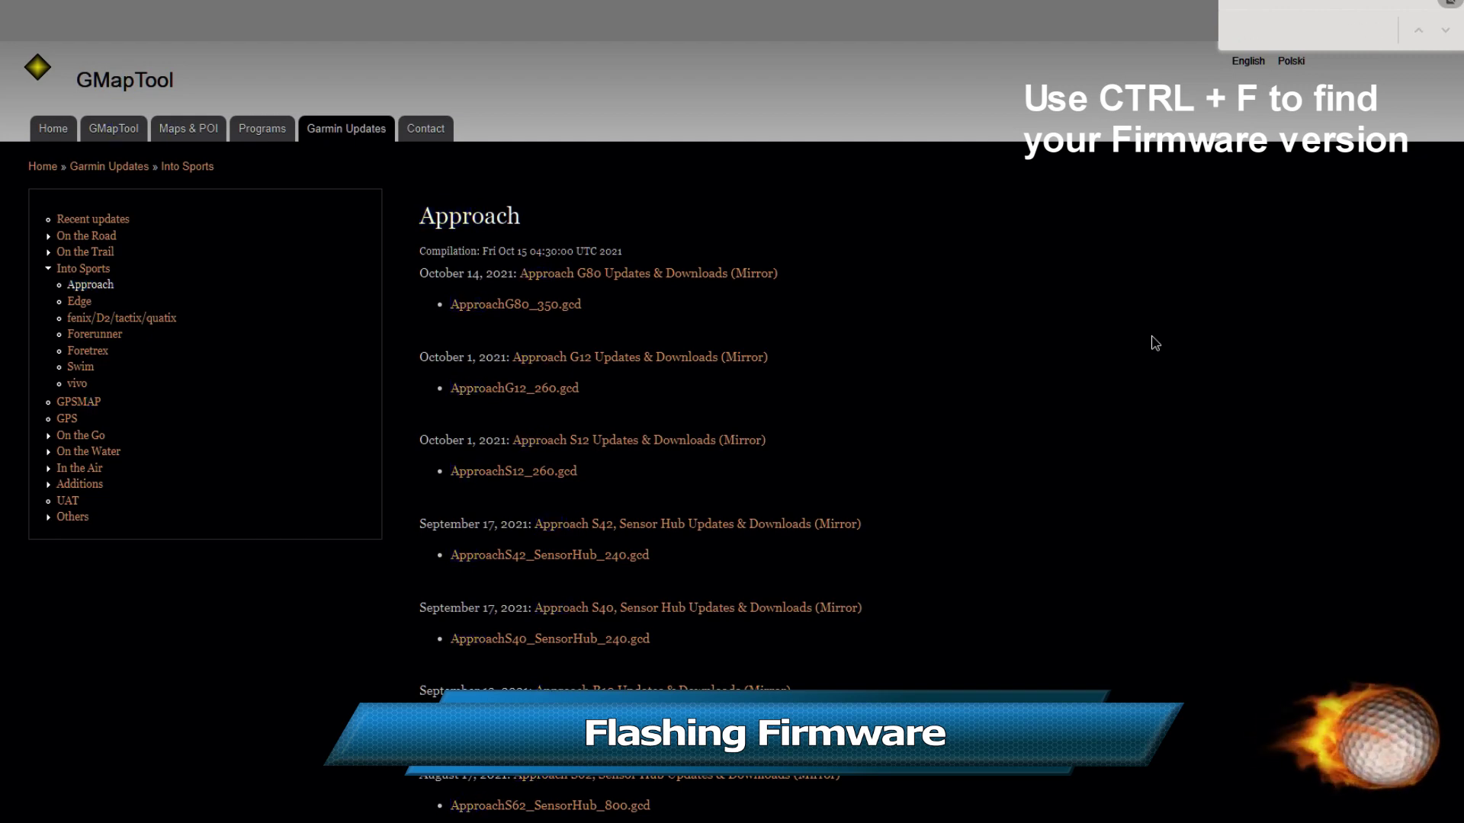
text(S2J)
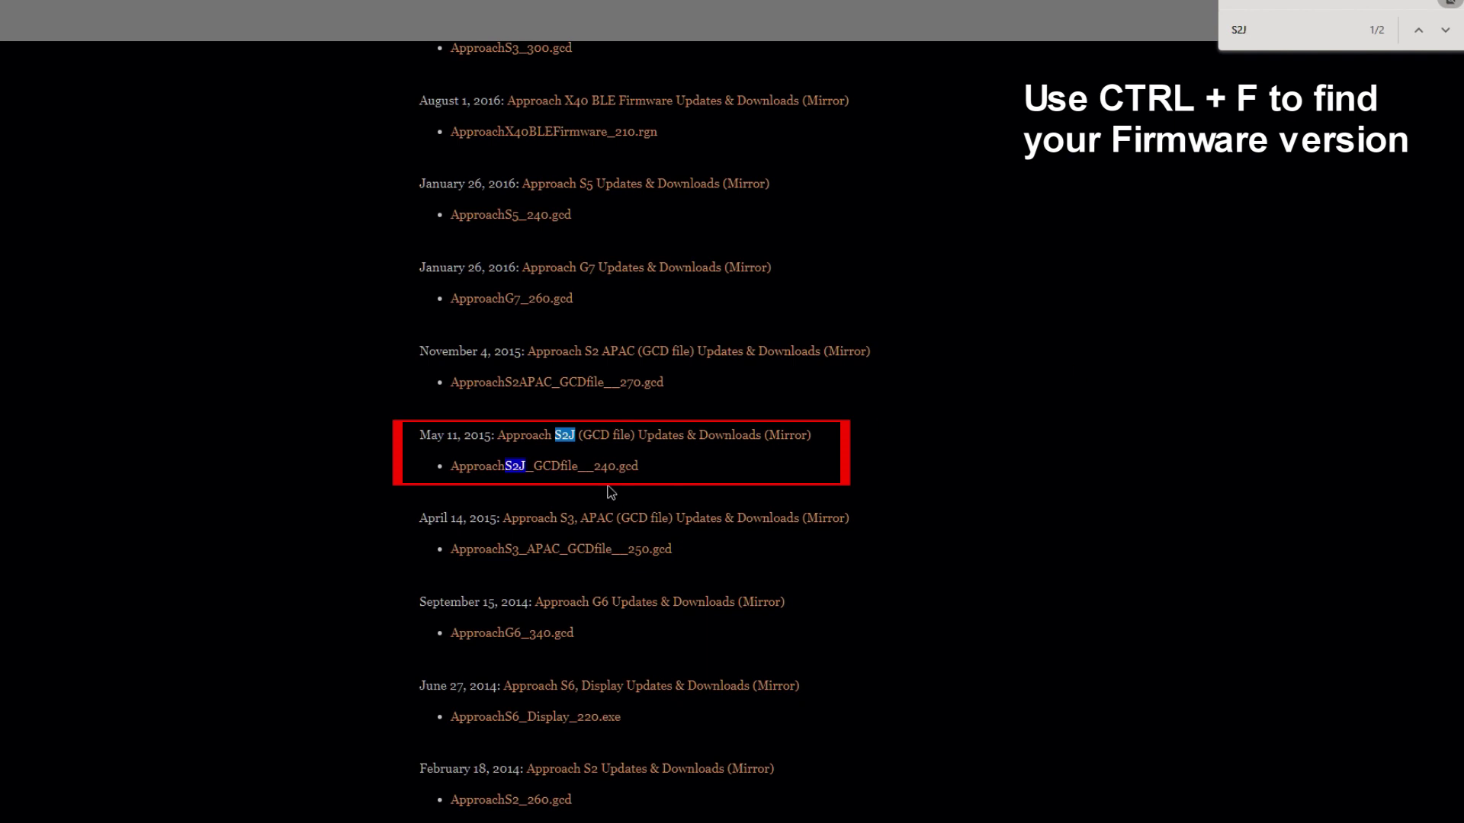
click(593, 469)
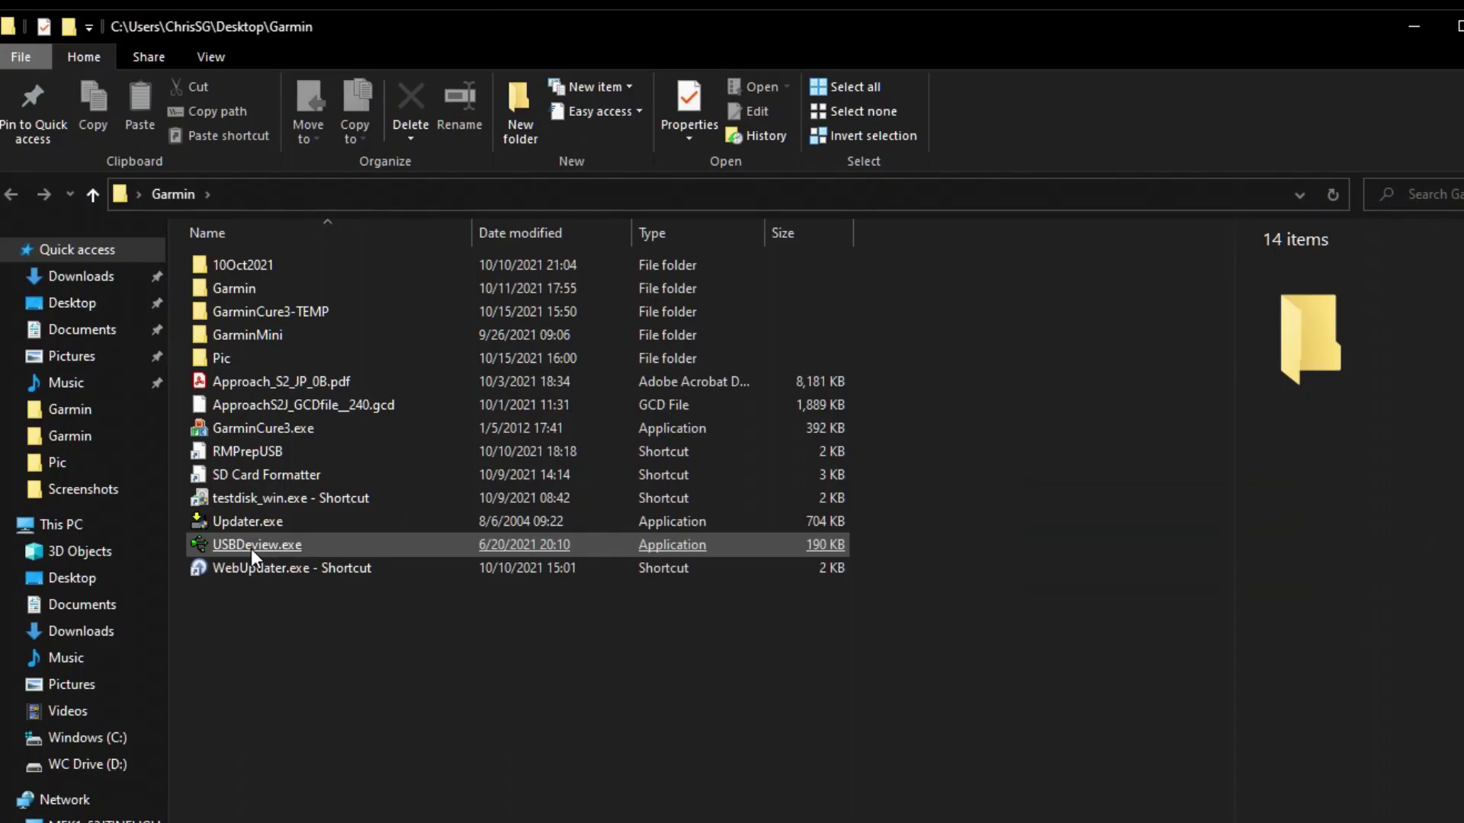
Run GarminCure3.exe from the desktop Garmin folder as administrator.
click(251, 549)
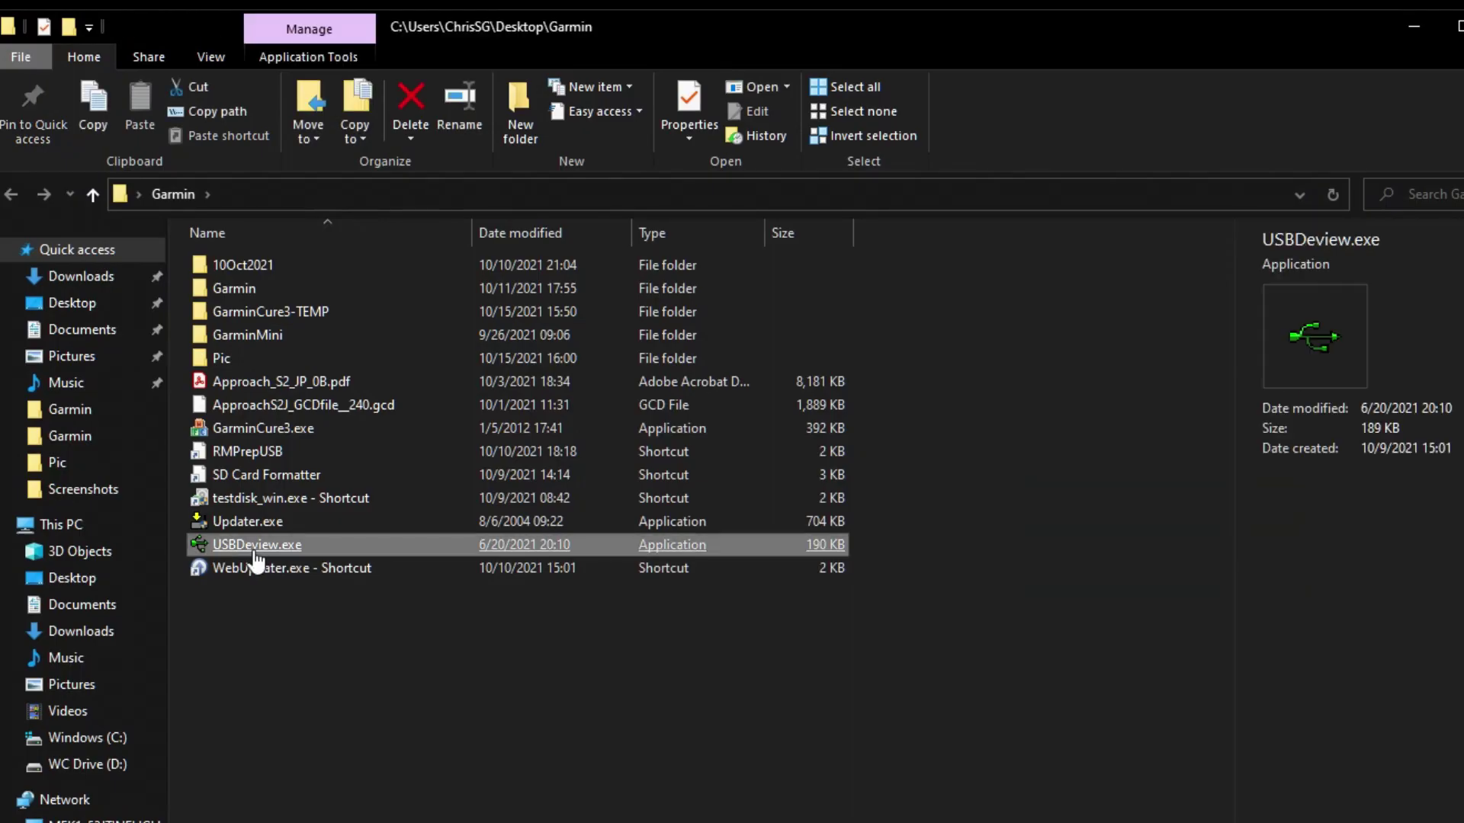
click(272, 432)
right_click(271, 428)
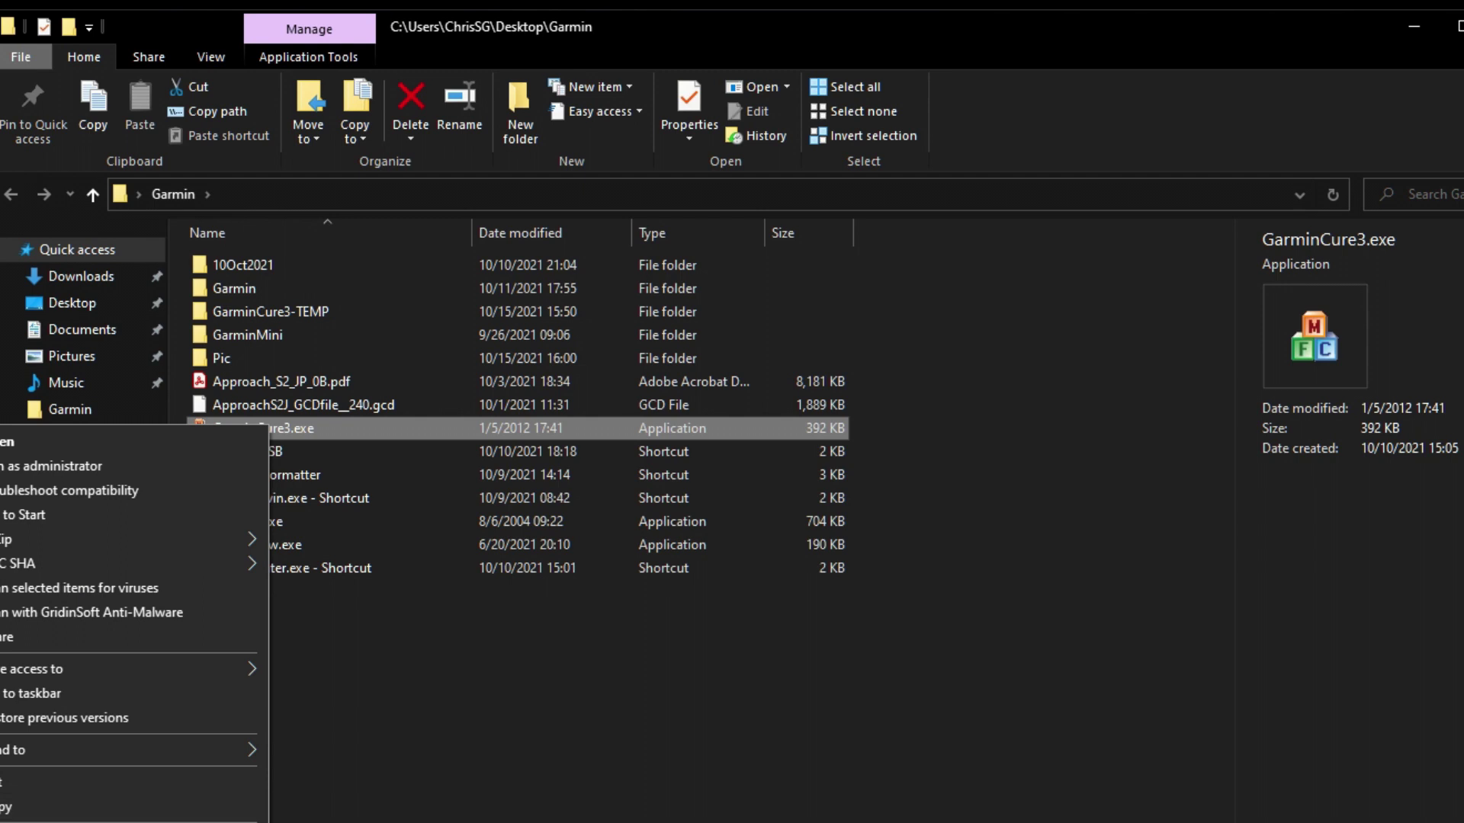
click(102, 473)
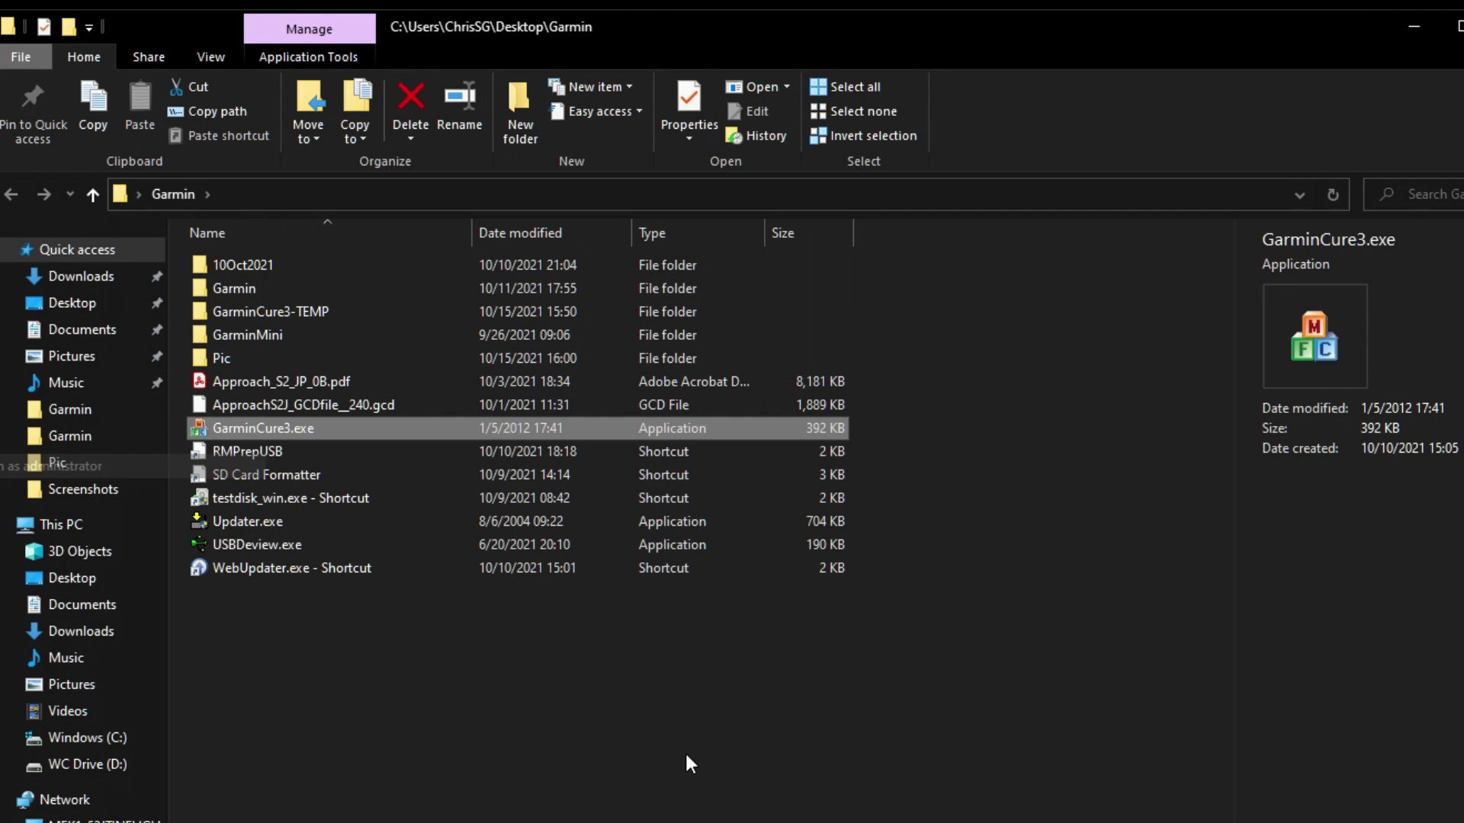
Load ApproachS2J_GCDfile__240.gcd as the input file and make the firmware with the ORIGINAL option.
click(1023, 463)
click(867, 568)
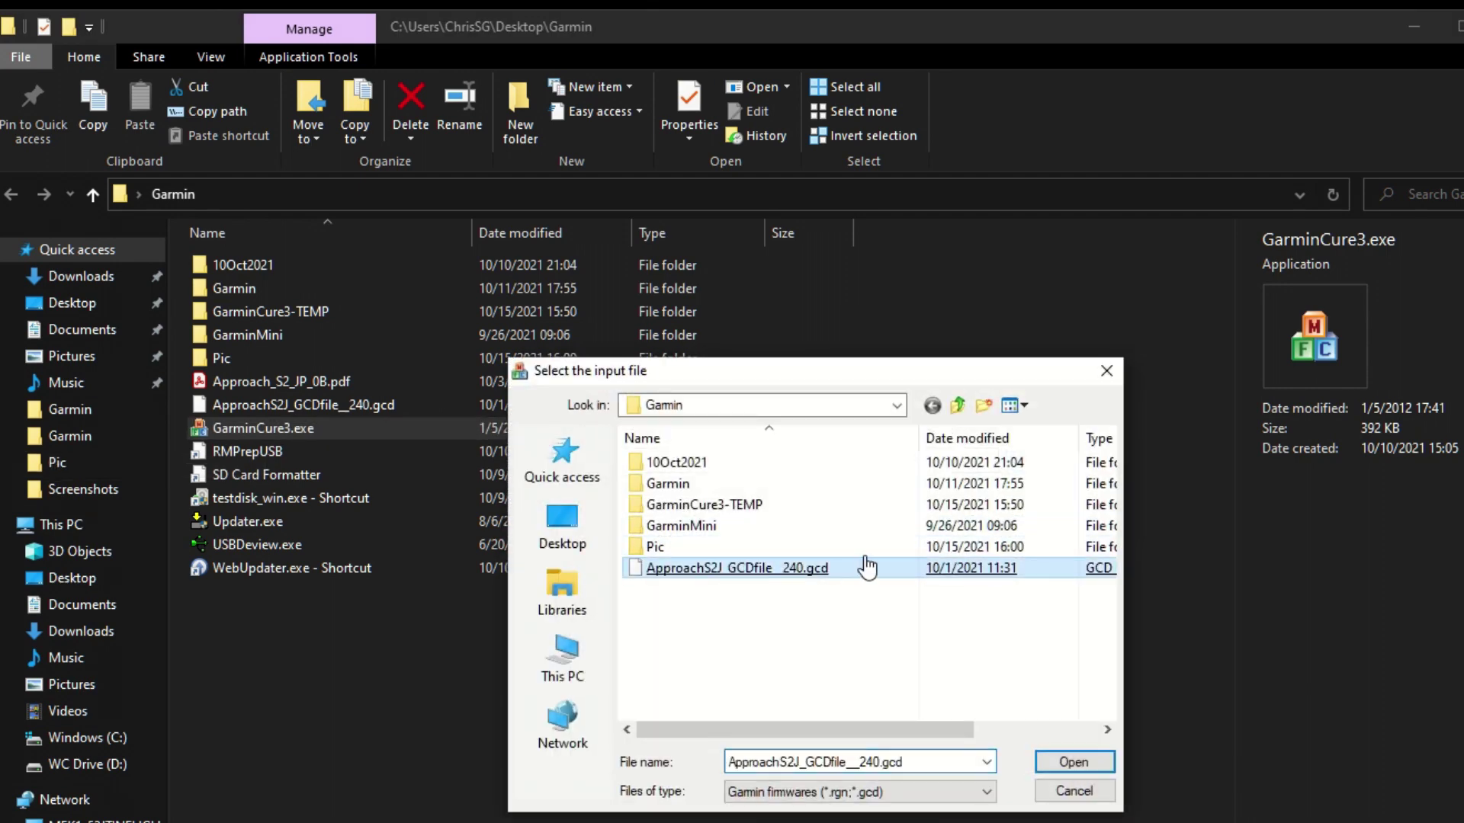
double_click(866, 568)
click(956, 512)
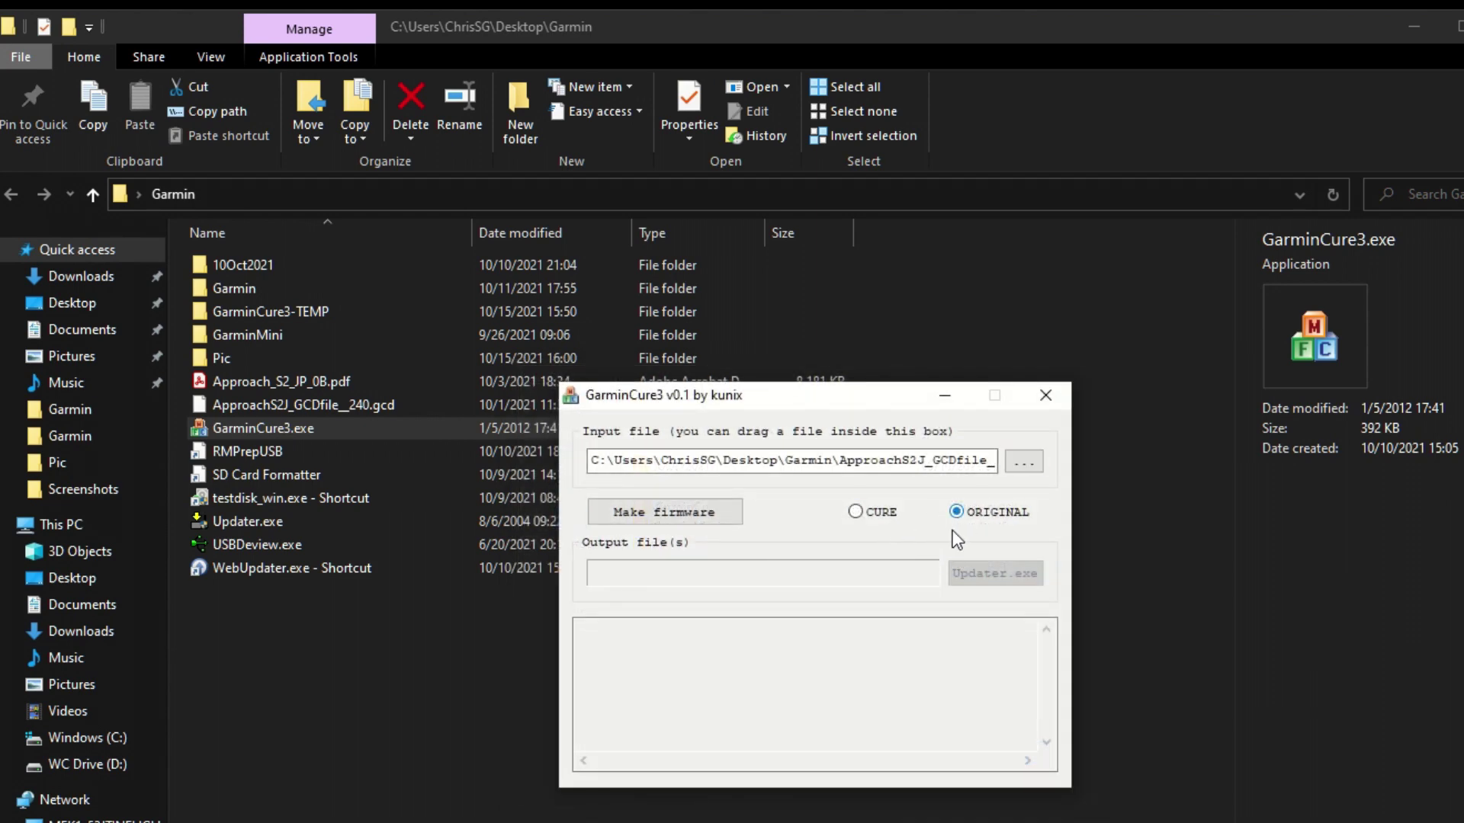
click(671, 519)
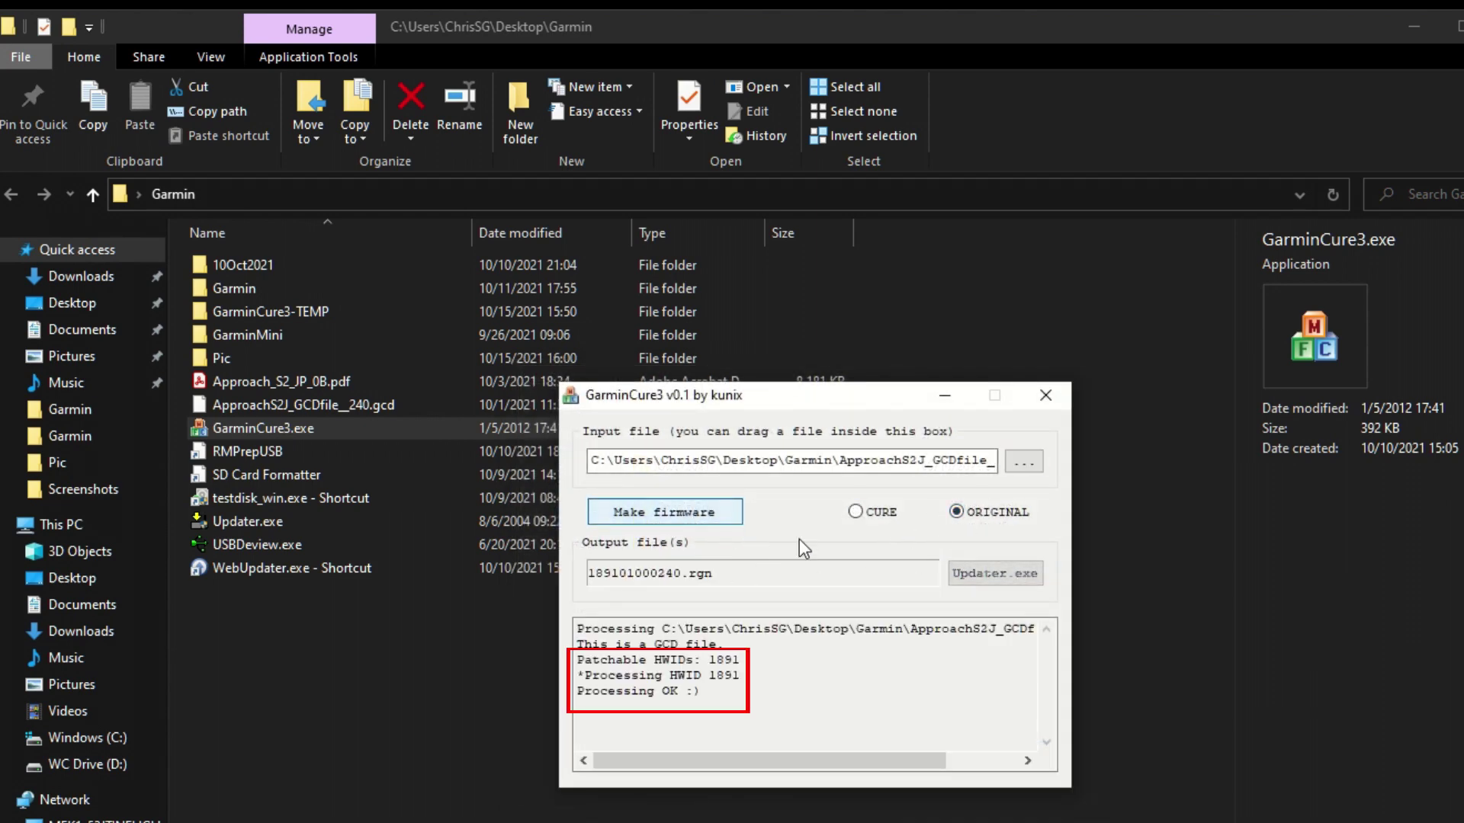
Flash the generated firmware to the Approach S2J as a USB device with Updater.exe, and close GarminCure3.
click(1002, 581)
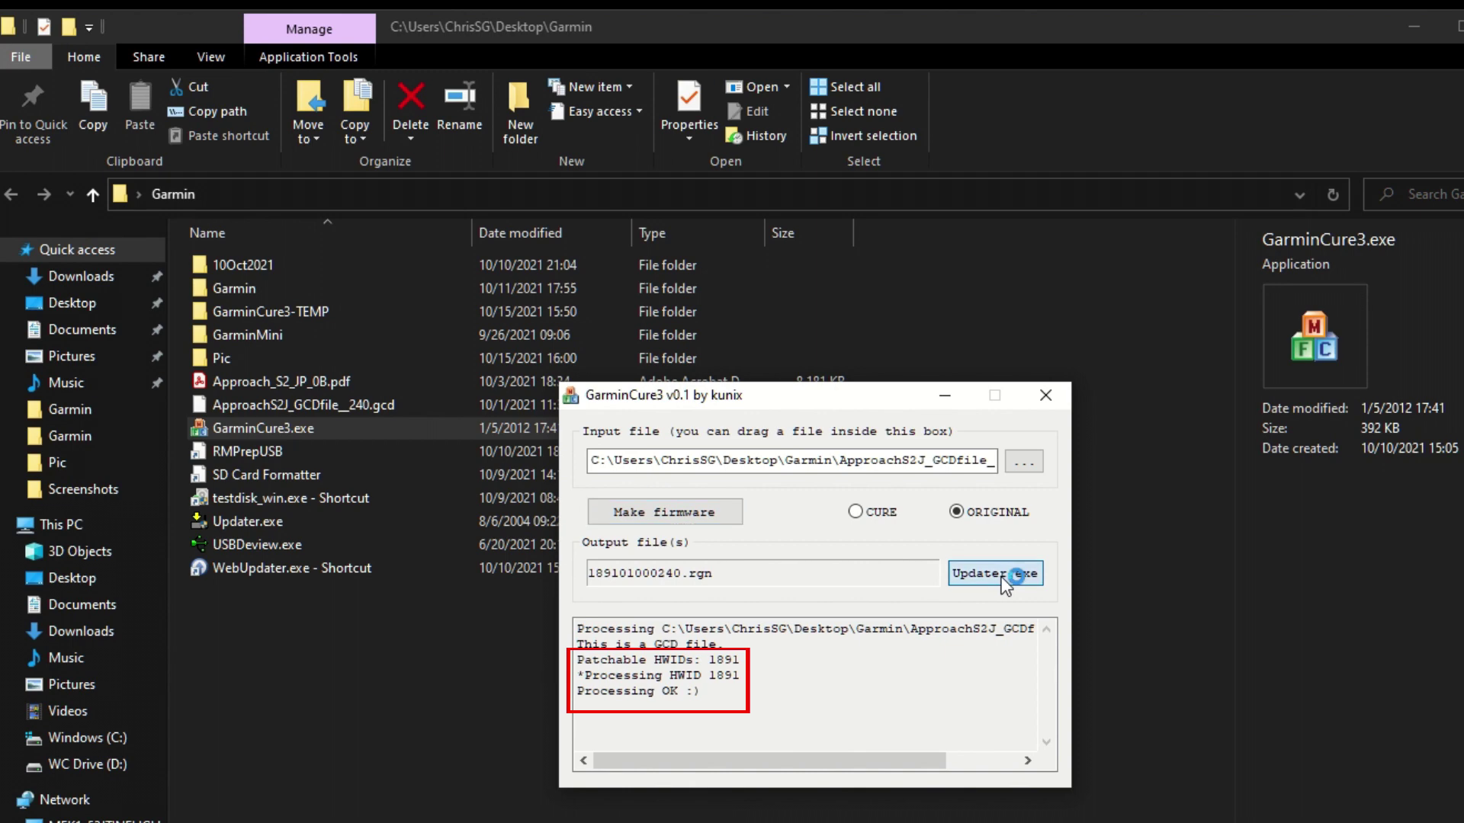
click(638, 675)
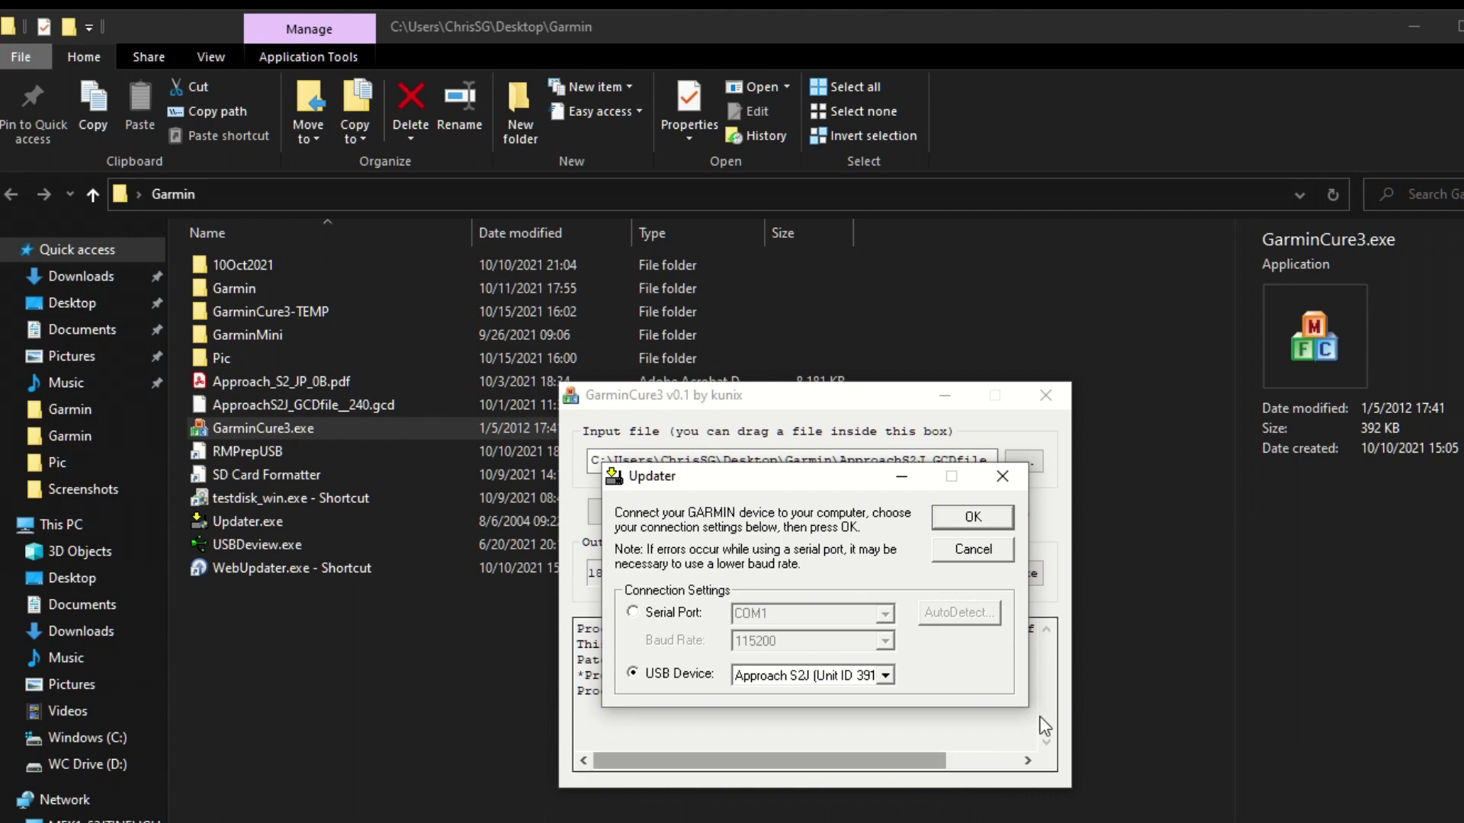
click(982, 526)
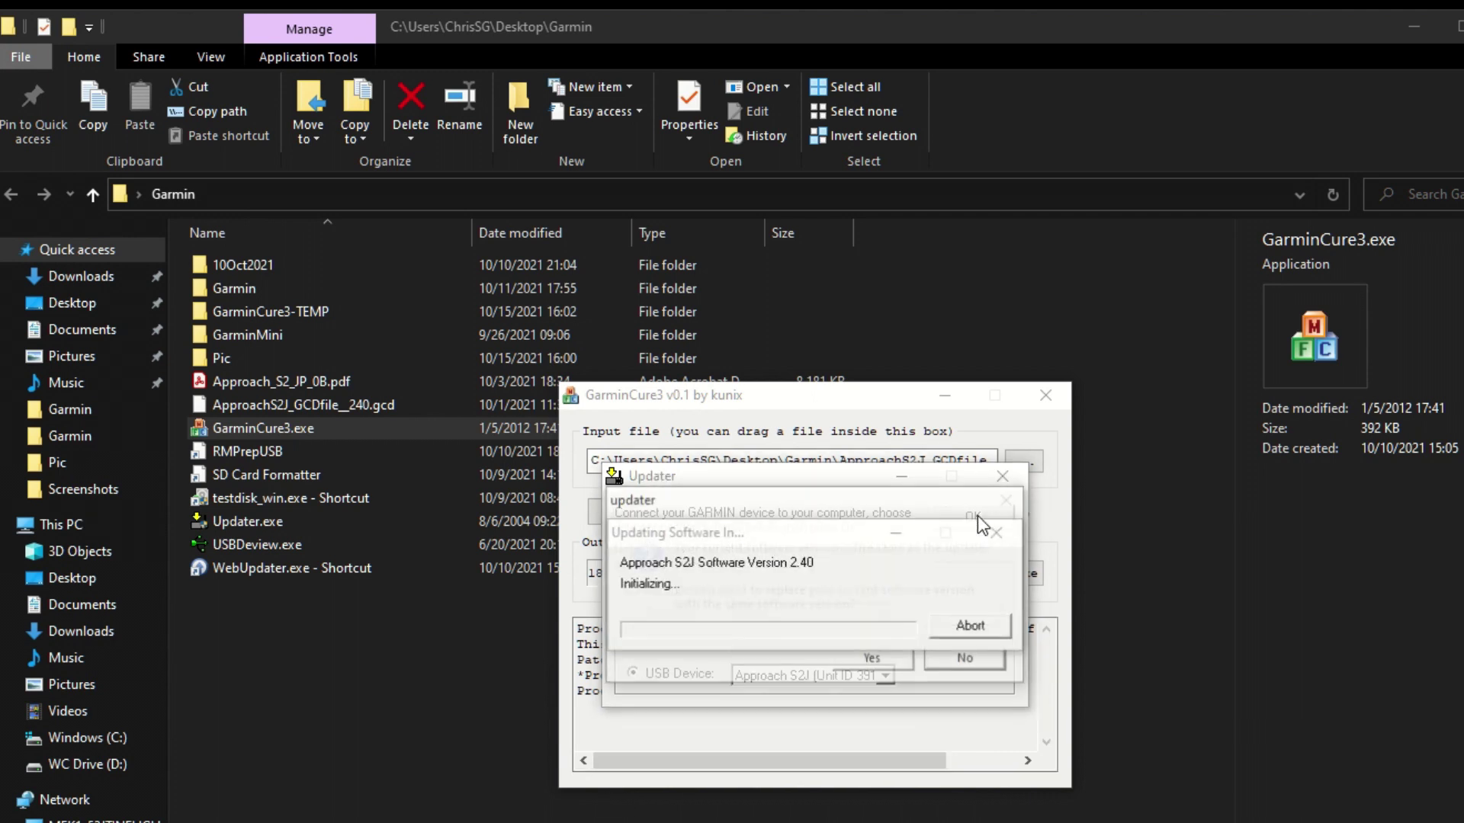
click(892, 661)
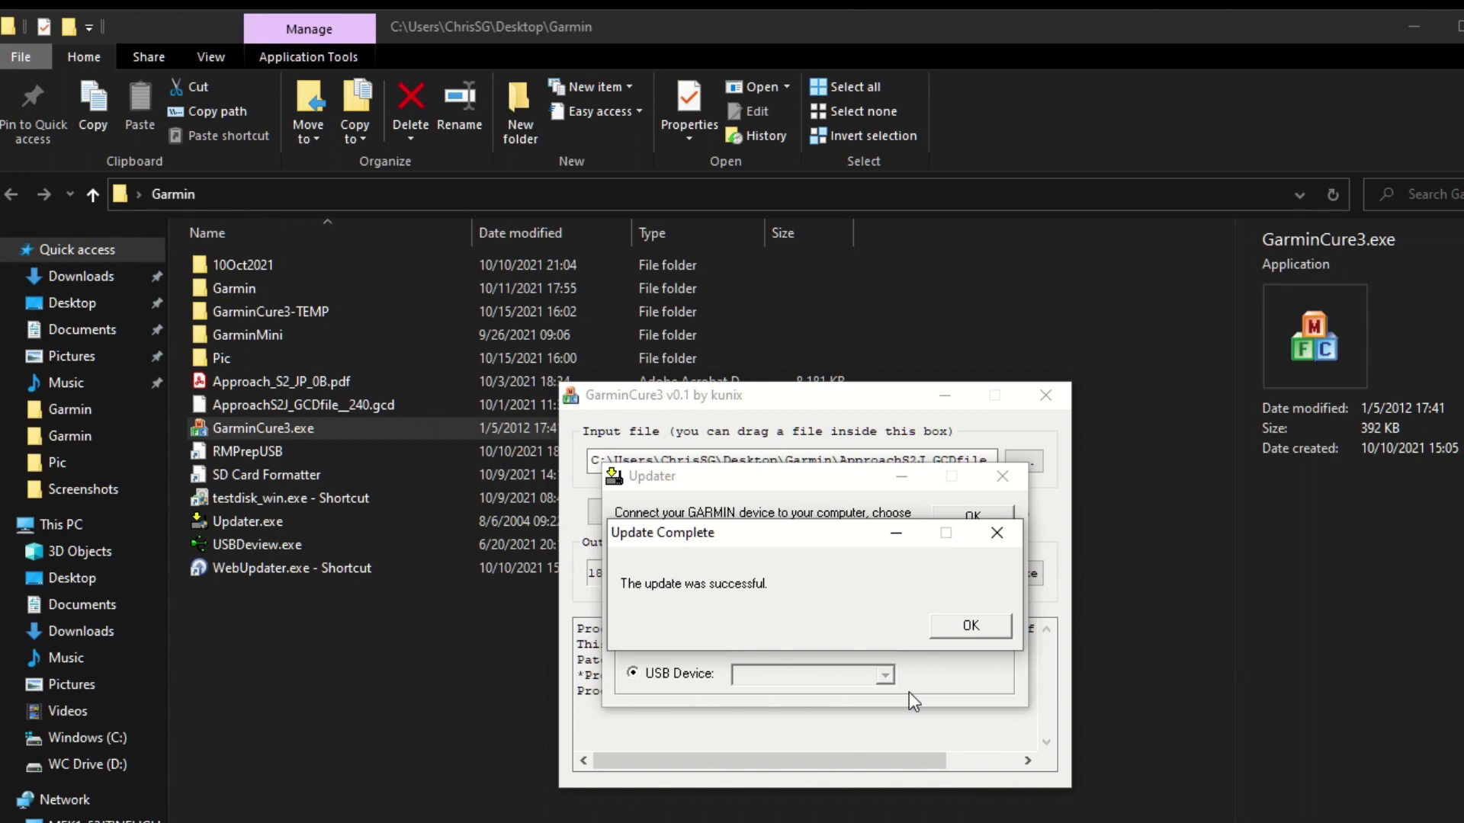
click(978, 628)
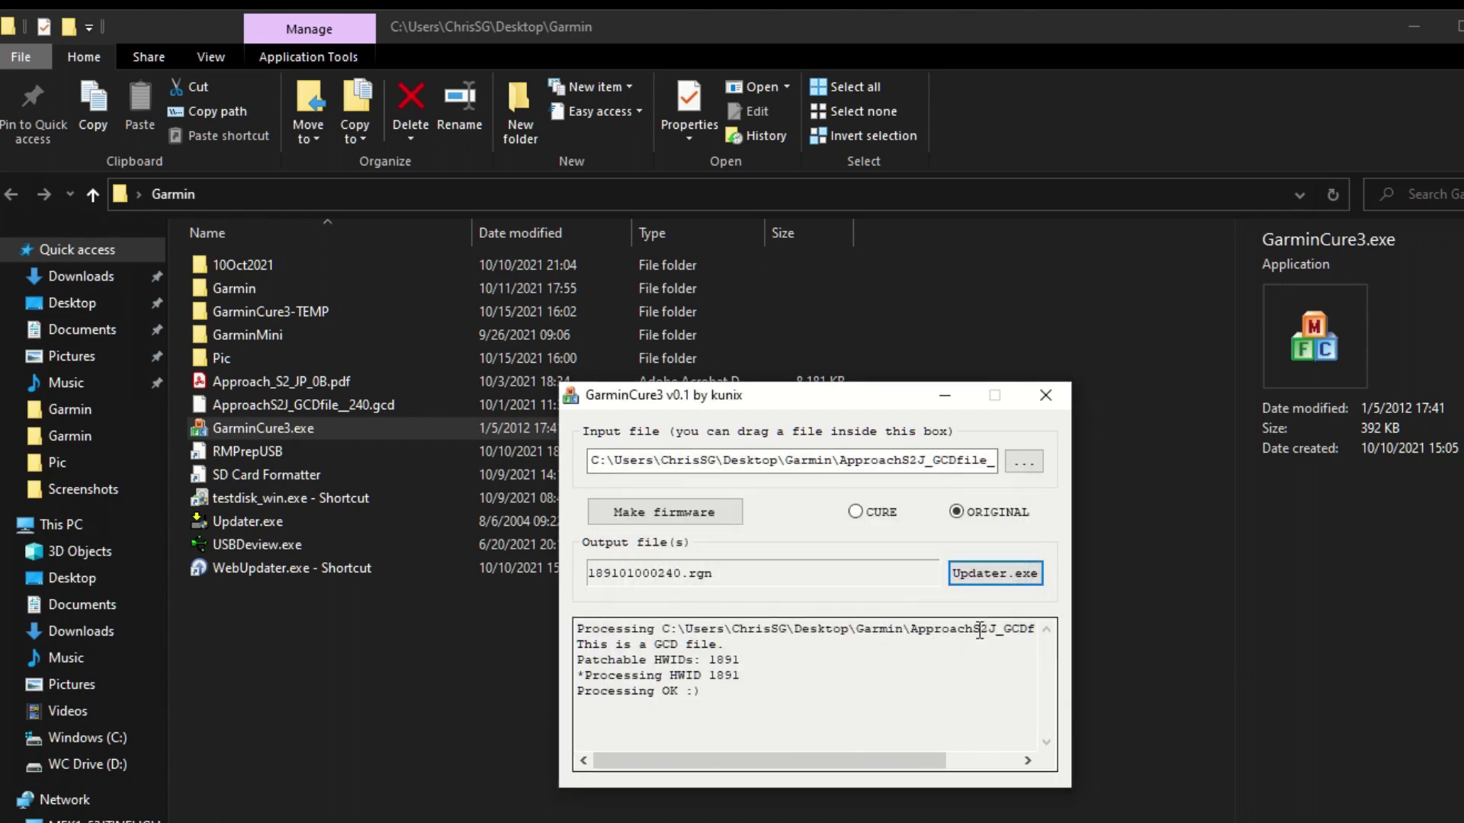
click(1044, 396)
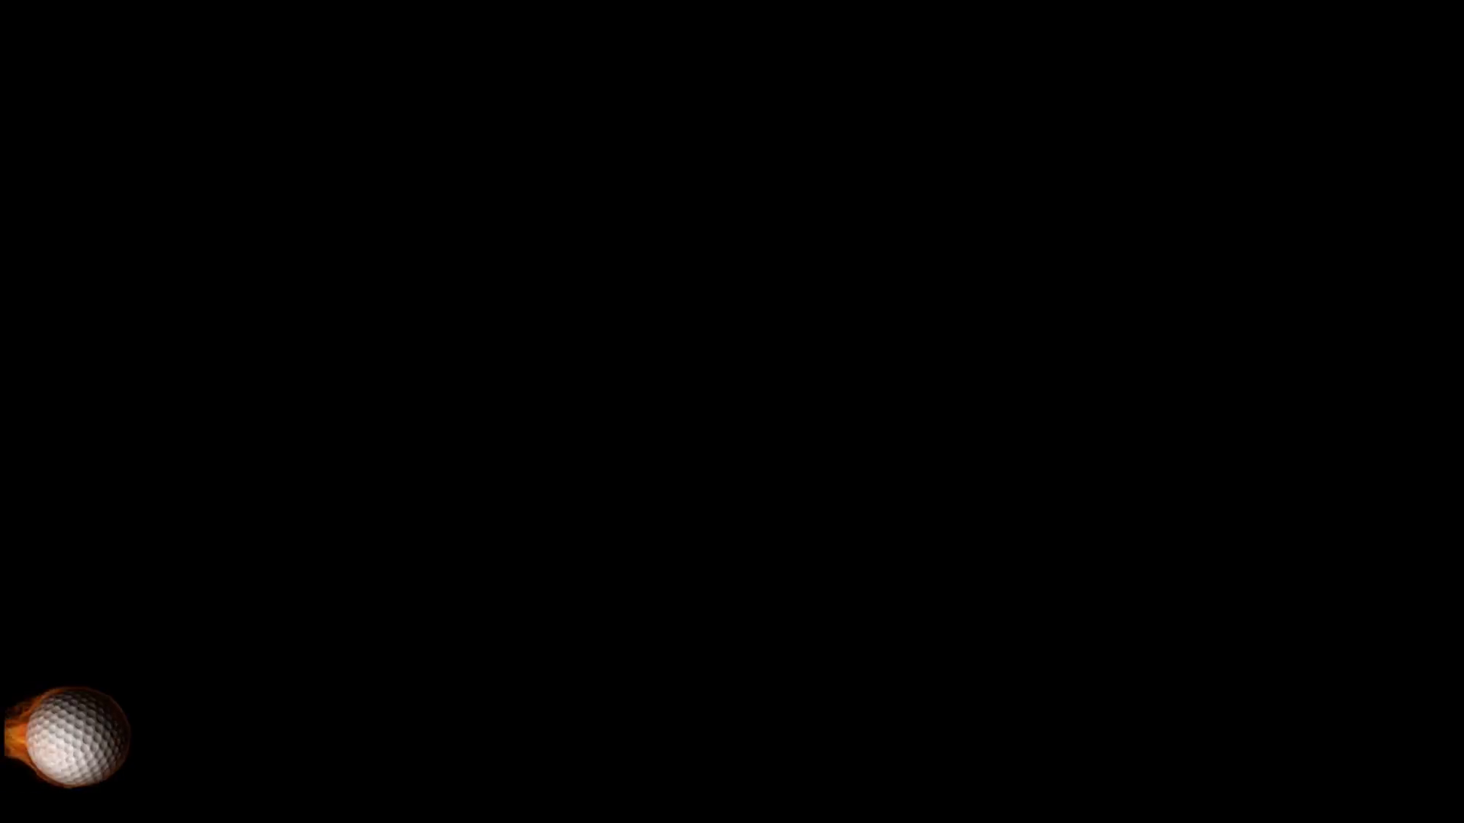